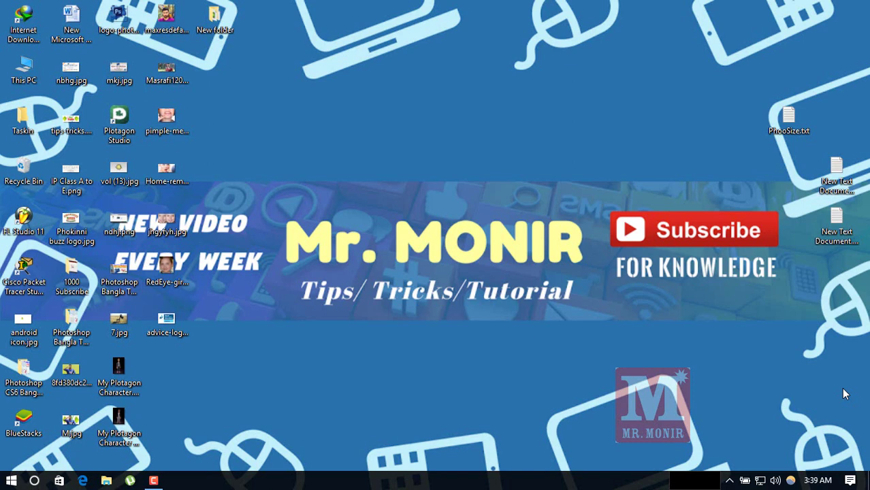
Launch Adobe Photoshop CS6 from the Windows Start menu
{"action": "key", "text": "super"}
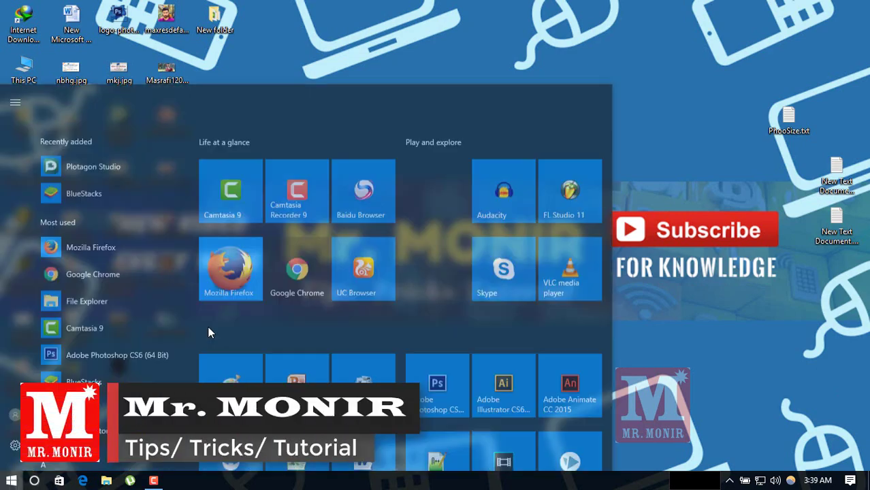
{"action": "left_click", "coordinate": [411, 285]}
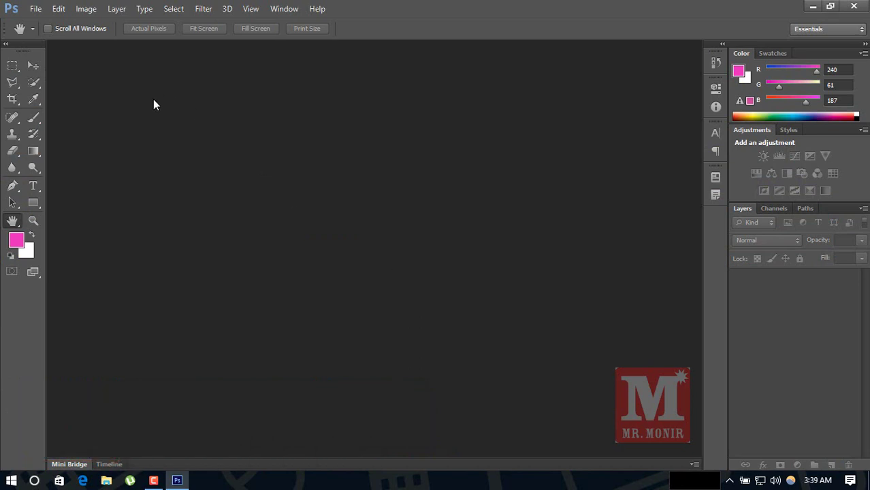
Look through the Clone Stamp and History Brush tool options in the toolbar
{"action": "left_click", "coordinate": [11, 138]}
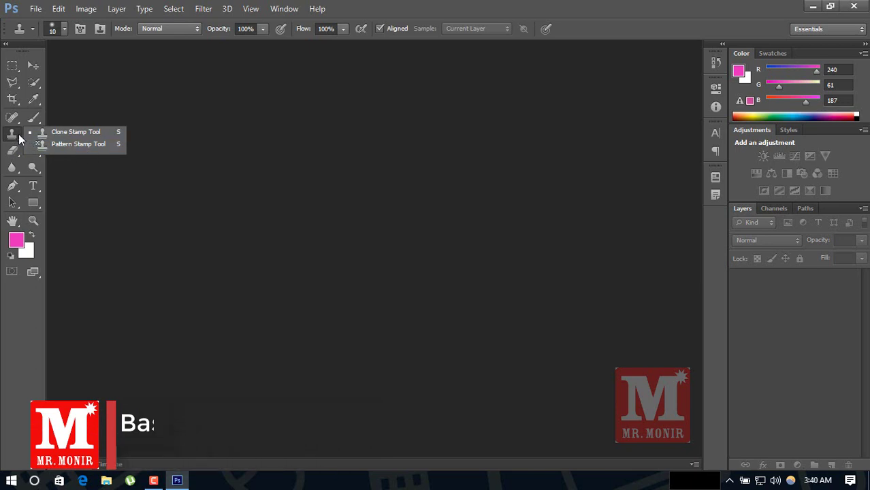
{"action": "left_click", "coordinate": [32, 136]}
{"action": "left_click", "coordinate": [32, 137]}
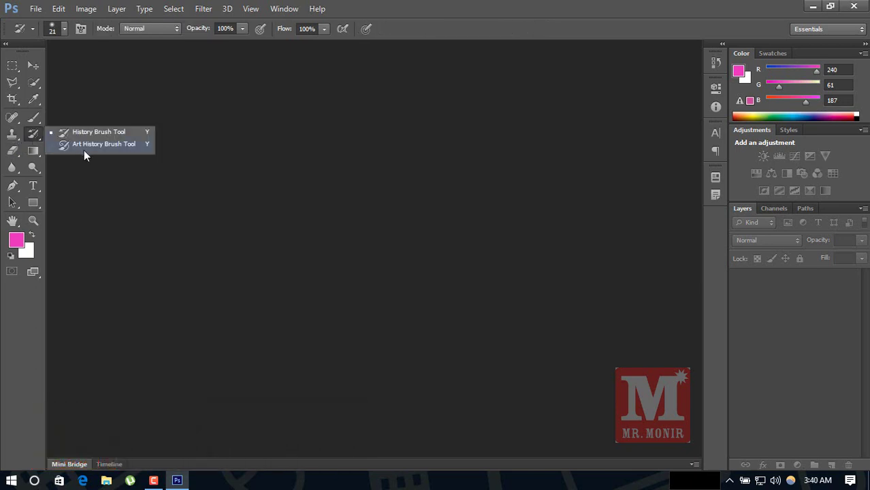
{"action": "left_click", "coordinate": [31, 140]}
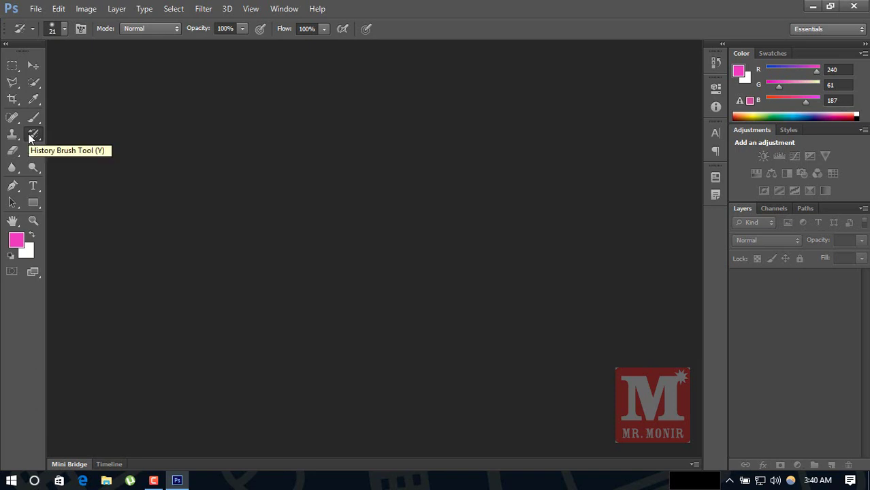
Open advice-logo.jpg from the Desktop
{"action": "left_click", "coordinate": [36, 8]}
{"action": "left_click", "coordinate": [68, 35]}
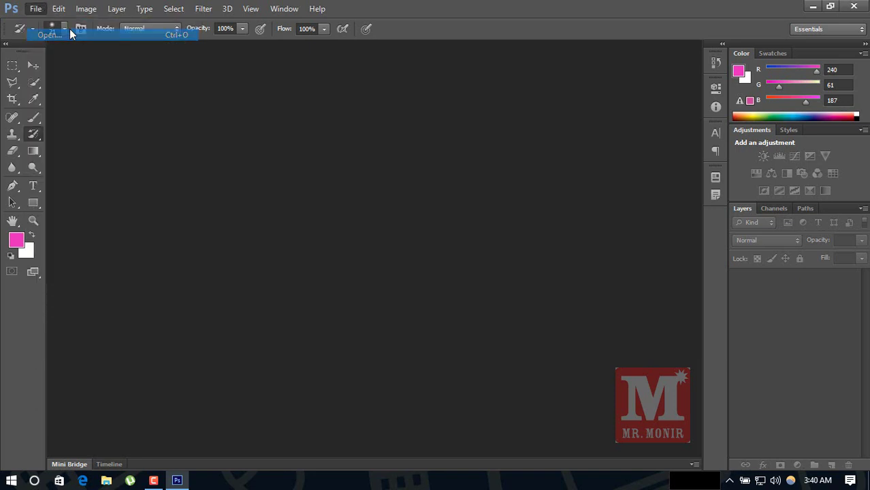
{"action": "left_click", "coordinate": [574, 208]}
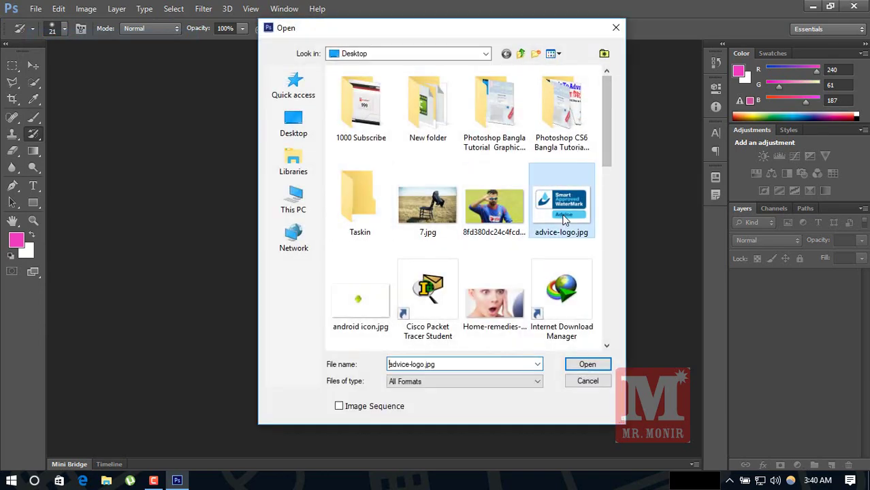
{"action": "left_click", "coordinate": [587, 365]}
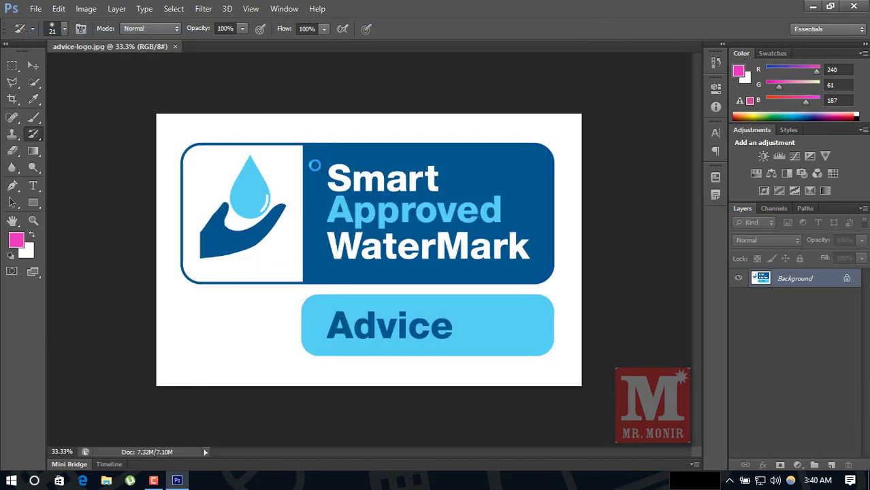
Select the Clone Stamp Tool, briefly trying Spot Healing, and size the brush to about 125 px
{"action": "left_click", "coordinate": [11, 135]}
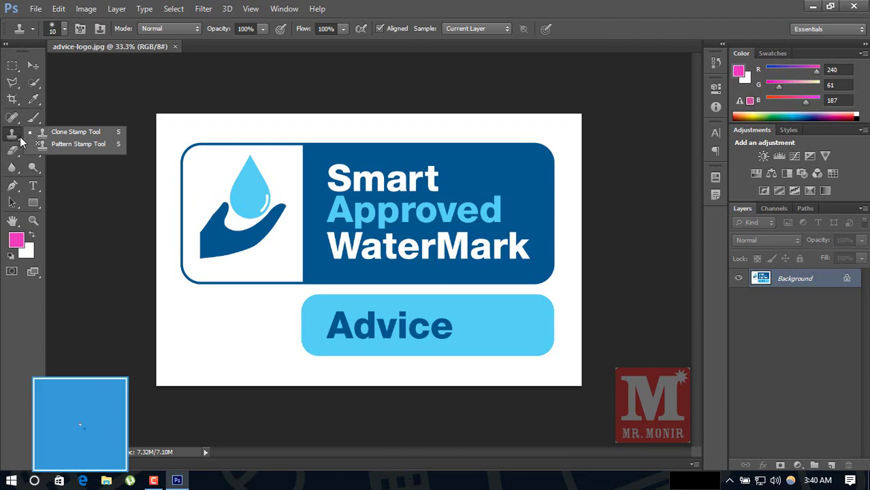
{"action": "left_click", "coordinate": [85, 133]}
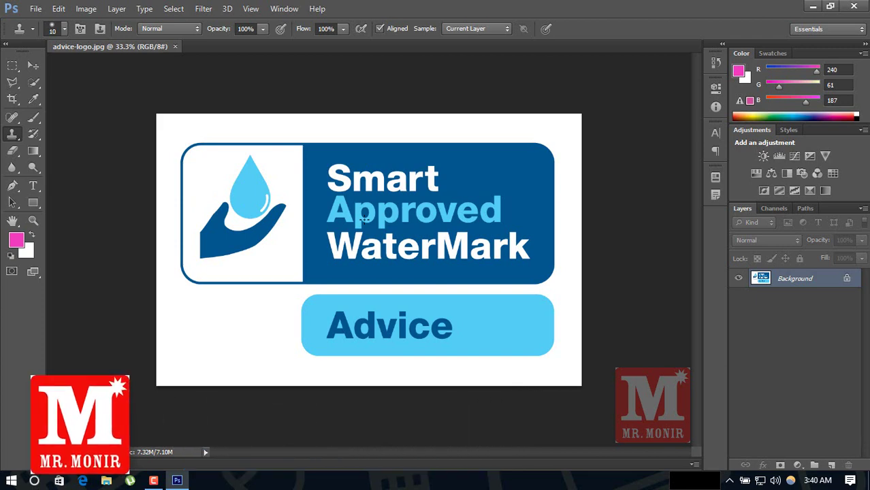
{"action": "left_click", "coordinate": [11, 117]}
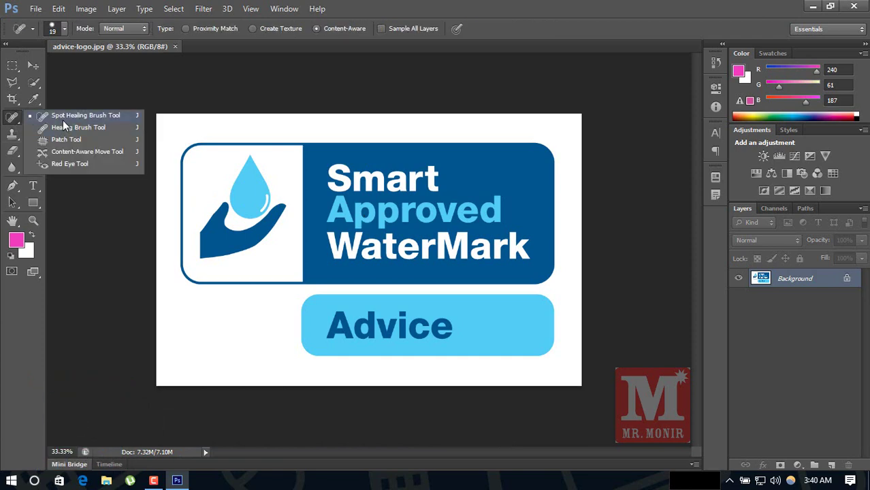
{"action": "left_click", "coordinate": [63, 117]}
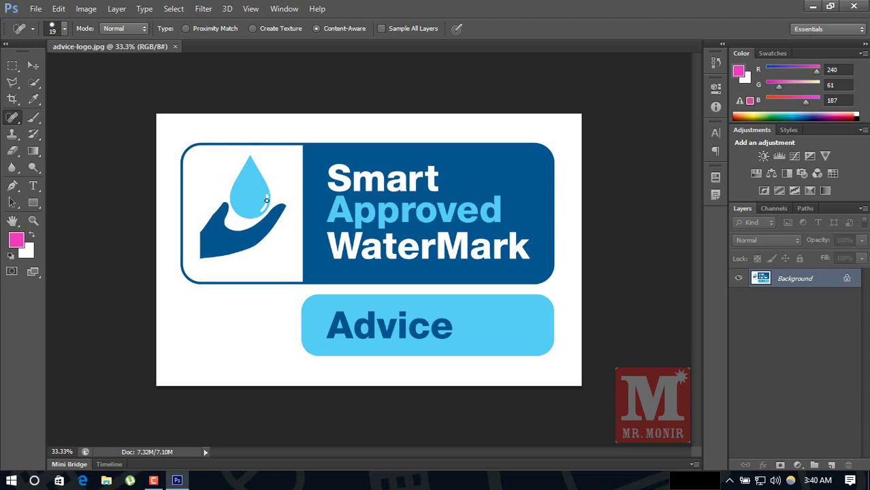
{"action": "left_click", "coordinate": [16, 120]}
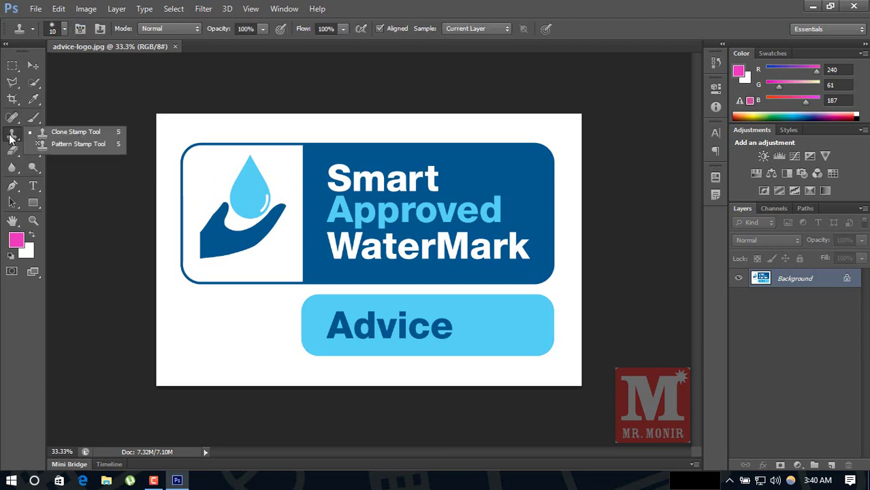
{"action": "left_click", "coordinate": [73, 136]}
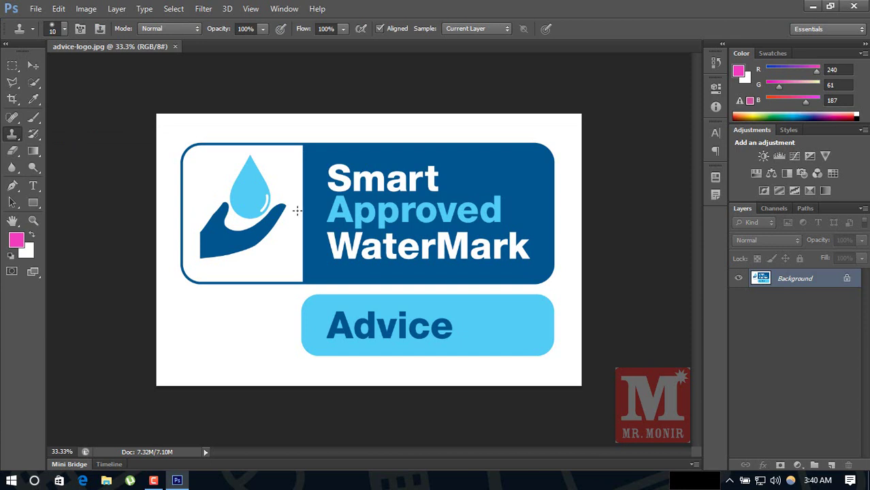
{"action": "key", "text": "bracketright"}
{"action": "key", "text": "bracketright"}
{"action": "key", "text": "bracketright"}
{"action": "key", "text": "bracketleft"}
{"action": "key", "text": "bracketleft"}
{"action": "key", "text": "bracketleft"}
Sample the dark blue background, start cloning over the 't', and set brush hardness to 29%
{"action": "left_click", "coordinate": [455, 163], "text": "alt"}
{"action": "left_click_drag", "start_coordinate": [435, 169], "coordinate": [434, 171]}
{"action": "left_click", "coordinate": [434, 170]}
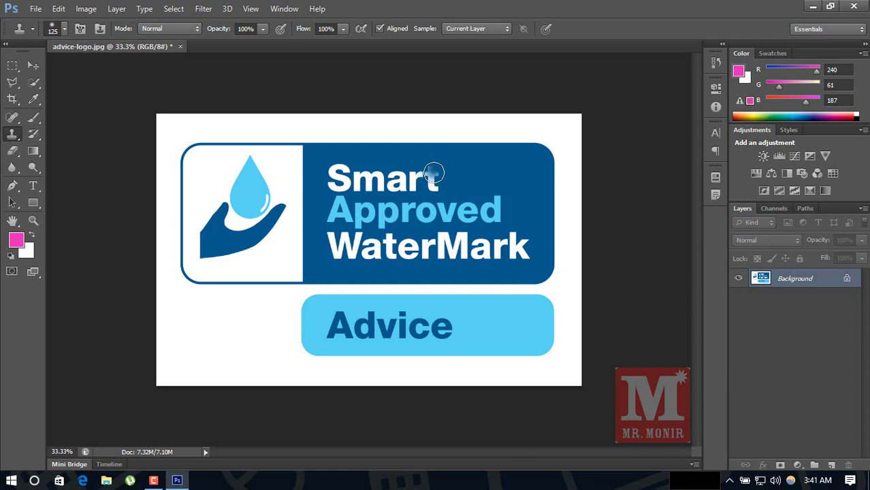
{"action": "left_click", "coordinate": [431, 170]}
{"action": "left_click", "coordinate": [65, 29]}
{"action": "left_click_drag", "start_coordinate": [19, 100], "coordinate": [55, 101]}
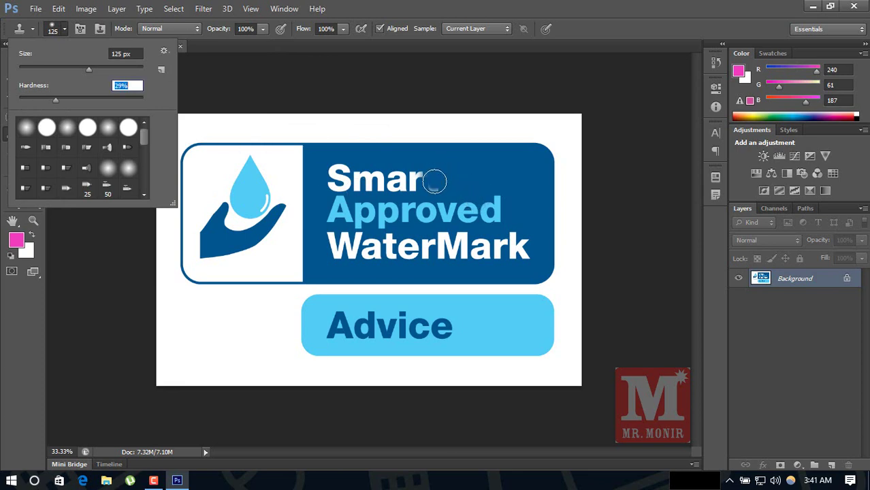
Clone blue over the rest of 'Smart': the t, a, m and S
{"action": "left_click", "coordinate": [436, 177]}
{"action": "mouse_move", "coordinate": [435, 178]}
{"action": "left_mouse_down"}
{"action": "mouse_move", "coordinate": [423, 169]}
{"action": "mouse_move", "coordinate": [390, 181]}
{"action": "mouse_move", "coordinate": [398, 171]}
{"action": "left_mouse_up"}
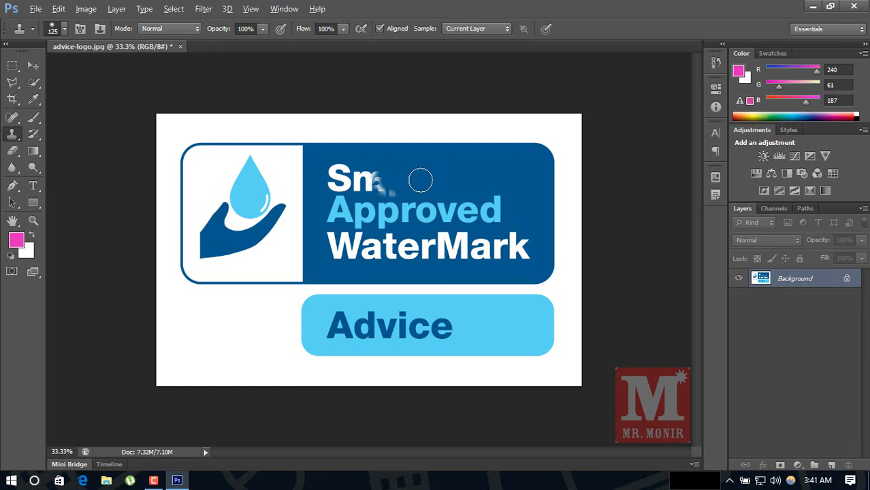
{"action": "mouse_move", "coordinate": [401, 191]}
{"action": "left_mouse_down"}
{"action": "mouse_move", "coordinate": [378, 175]}
{"action": "mouse_move", "coordinate": [365, 178]}
{"action": "mouse_move", "coordinate": [403, 179]}
{"action": "mouse_move", "coordinate": [381, 171]}
{"action": "mouse_move", "coordinate": [346, 171]}
{"action": "left_mouse_up"}
{"action": "mouse_move", "coordinate": [408, 167]}
{"action": "left_mouse_down"}
{"action": "mouse_move", "coordinate": [346, 171]}
{"action": "mouse_move", "coordinate": [342, 184]}
{"action": "mouse_move", "coordinate": [338, 169]}
{"action": "mouse_move", "coordinate": [350, 166]}
{"action": "mouse_move", "coordinate": [330, 180]}
{"action": "mouse_move", "coordinate": [326, 165]}
{"action": "mouse_move", "coordinate": [337, 173]}
{"action": "mouse_move", "coordinate": [334, 183]}
{"action": "mouse_move", "coordinate": [364, 177]}
{"action": "mouse_move", "coordinate": [301, 171]}
{"action": "mouse_move", "coordinate": [389, 175]}
{"action": "left_mouse_up"}
{"action": "left_click", "coordinate": [380, 181], "text": "alt"}
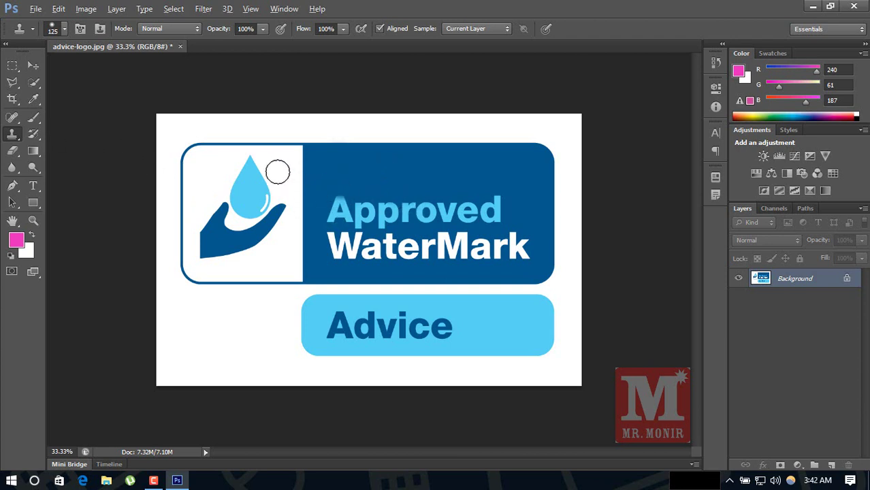
Clone white over the water drop above the hand, resampling nearby sources
{"action": "left_click_drag", "start_coordinate": [249, 155], "coordinate": [251, 183]}
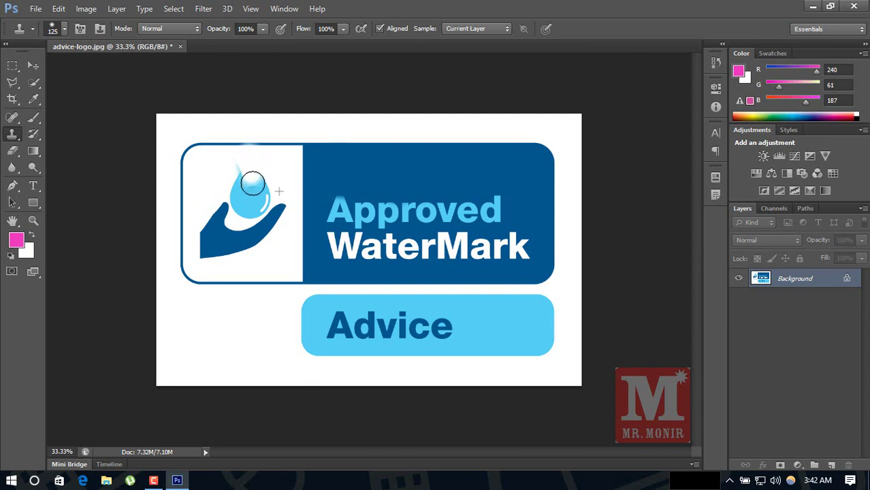
{"action": "mouse_move", "coordinate": [260, 176]}
{"action": "left_mouse_down"}
{"action": "mouse_move", "coordinate": [225, 164]}
{"action": "mouse_move", "coordinate": [240, 194]}
{"action": "left_mouse_up"}
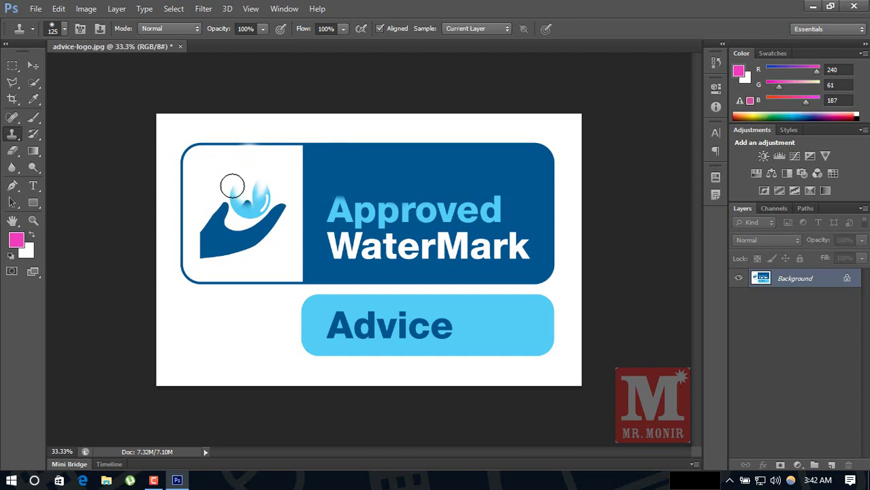
{"action": "left_click", "coordinate": [287, 171], "text": "alt"}
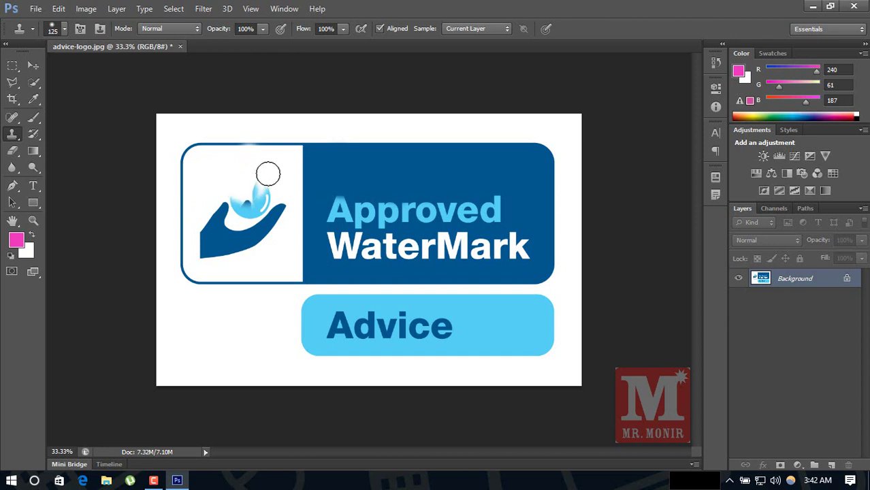
{"action": "mouse_move", "coordinate": [270, 175]}
{"action": "left_mouse_down"}
{"action": "mouse_move", "coordinate": [248, 196]}
{"action": "mouse_move", "coordinate": [280, 178]}
{"action": "left_mouse_up"}
{"action": "left_click", "coordinate": [253, 176], "text": "alt"}
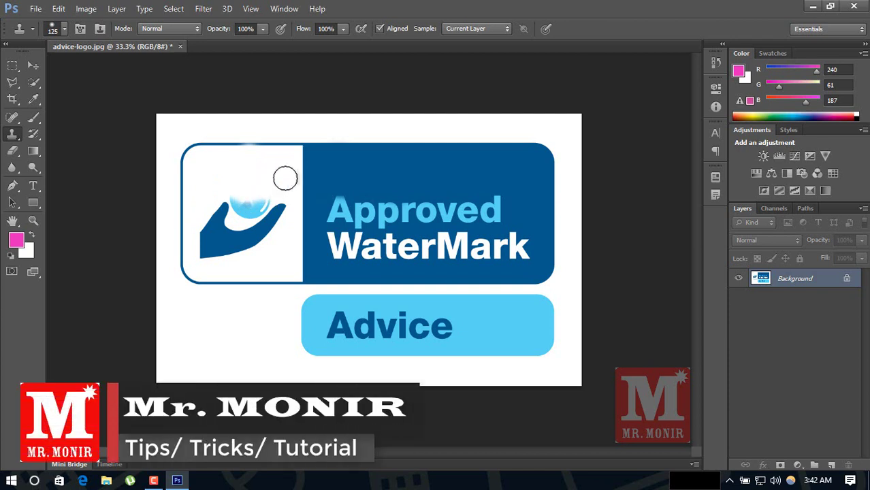
{"action": "mouse_move", "coordinate": [220, 180]}
{"action": "left_mouse_down"}
{"action": "mouse_move", "coordinate": [256, 186]}
{"action": "mouse_move", "coordinate": [247, 214]}
{"action": "left_mouse_up"}
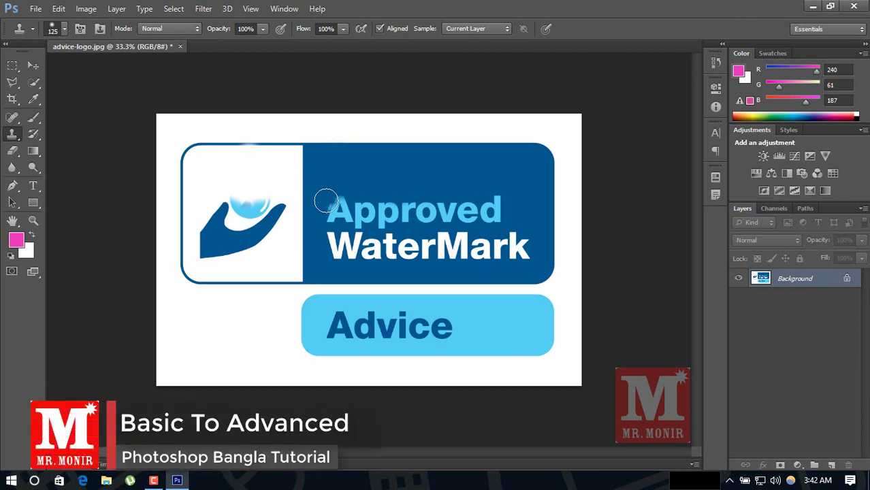
Stamp the Tie Dye pattern at 300 px over the hand and 'Approved'
{"action": "right_click", "coordinate": [12, 135]}
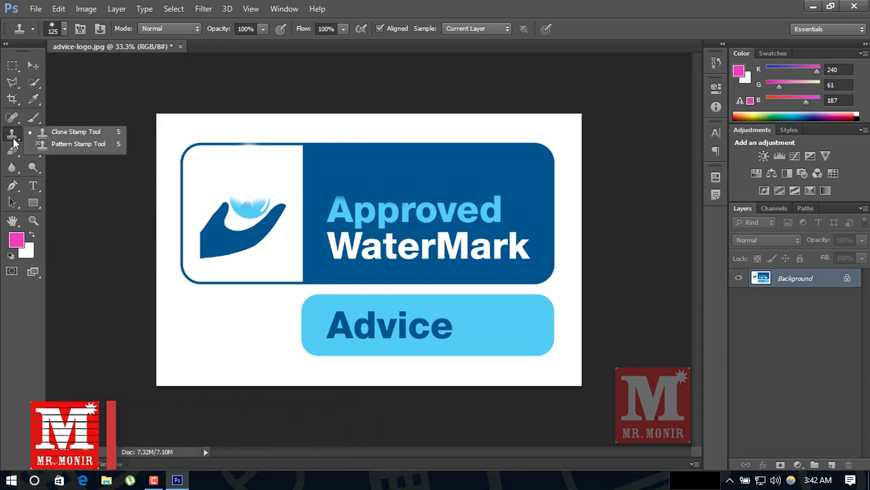
{"action": "left_click", "coordinate": [75, 145]}
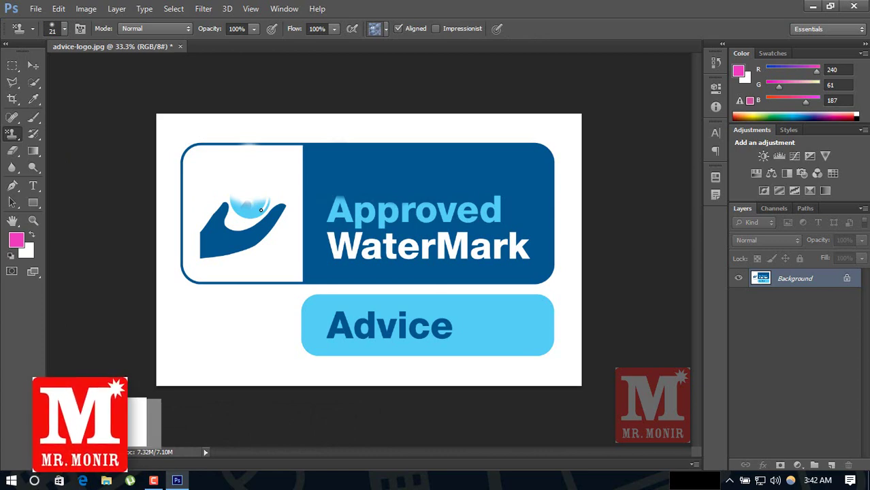
{"action": "key", "text": "bracketright"}
{"action": "key", "text": "bracketright"}
{"action": "key", "text": "bracketright"}
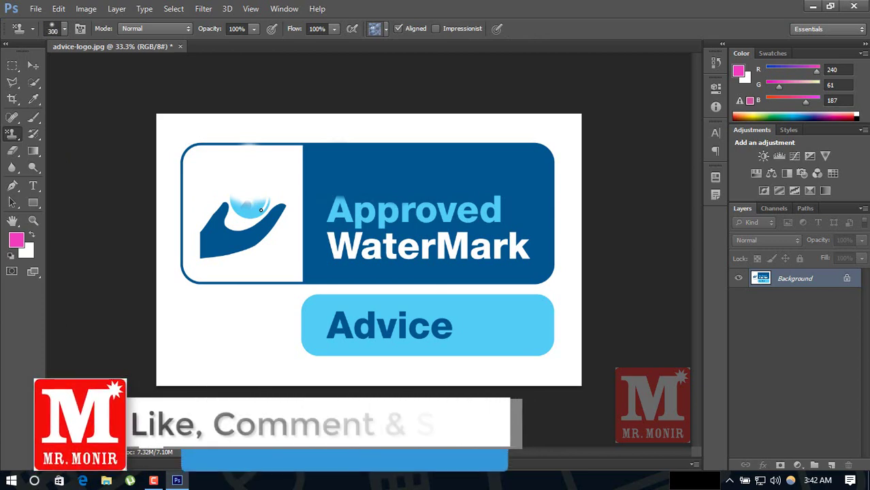
{"action": "left_click", "coordinate": [382, 28]}
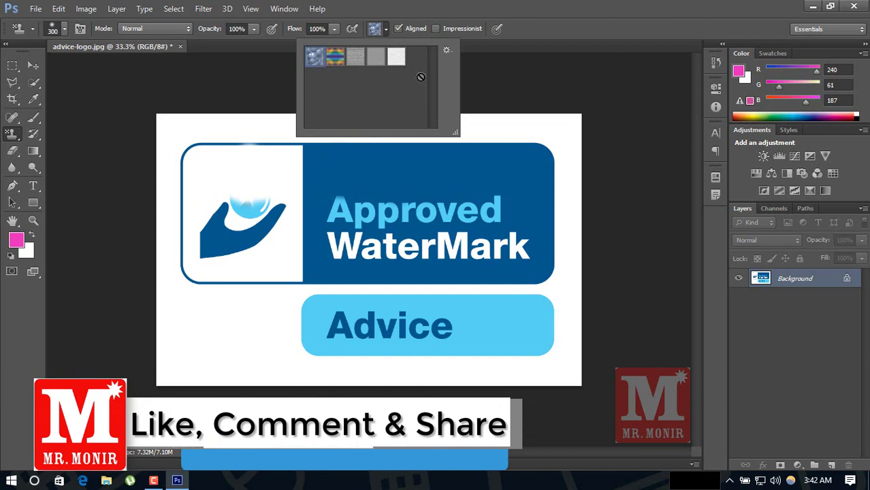
{"action": "left_click", "coordinate": [335, 60]}
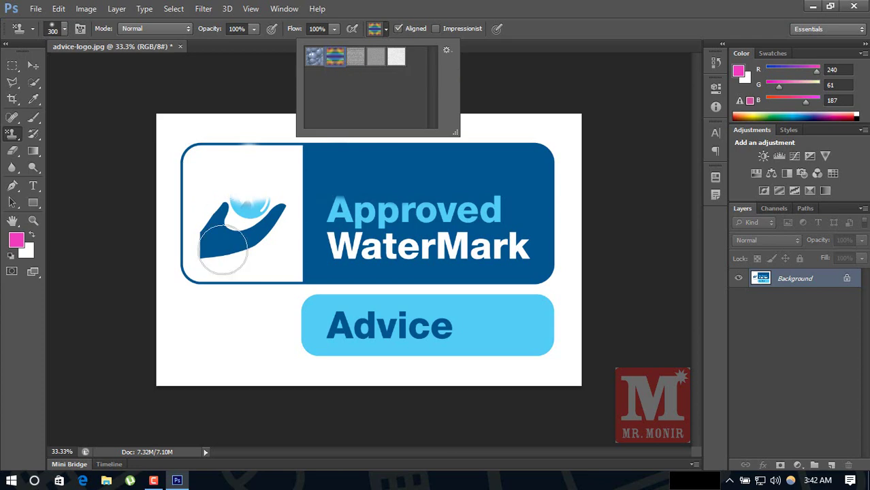
{"action": "mouse_move", "coordinate": [231, 232]}
{"action": "left_mouse_down"}
{"action": "mouse_move", "coordinate": [423, 265]}
{"action": "mouse_move", "coordinate": [419, 171]}
{"action": "mouse_move", "coordinate": [292, 287]}
{"action": "left_mouse_up"}
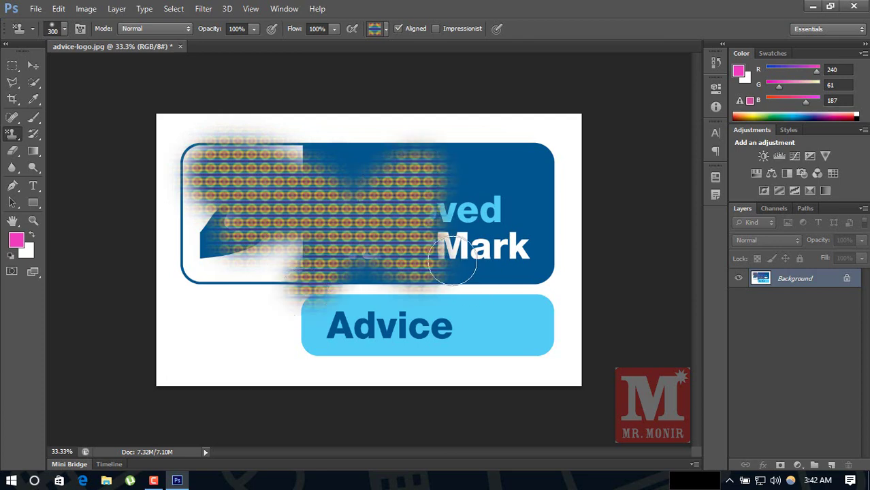
At 32% opacity, paint faint pattern strokes over the panel's top right and the Advice box
{"action": "left_click", "coordinate": [255, 28]}
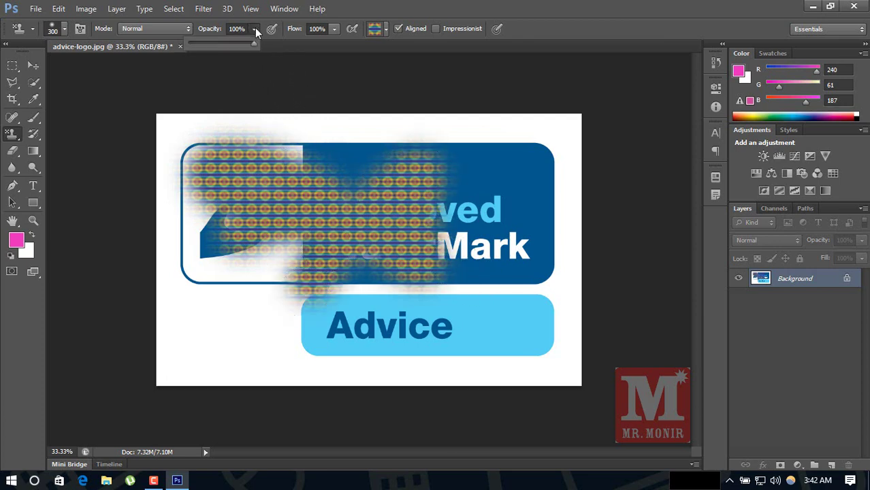
{"action": "left_click", "coordinate": [521, 192]}
{"action": "mouse_move", "coordinate": [540, 205]}
{"action": "left_mouse_down"}
{"action": "mouse_move", "coordinate": [457, 213]}
{"action": "mouse_move", "coordinate": [521, 165]}
{"action": "mouse_move", "coordinate": [549, 282]}
{"action": "mouse_move", "coordinate": [528, 152]}
{"action": "mouse_move", "coordinate": [528, 289]}
{"action": "left_mouse_up"}
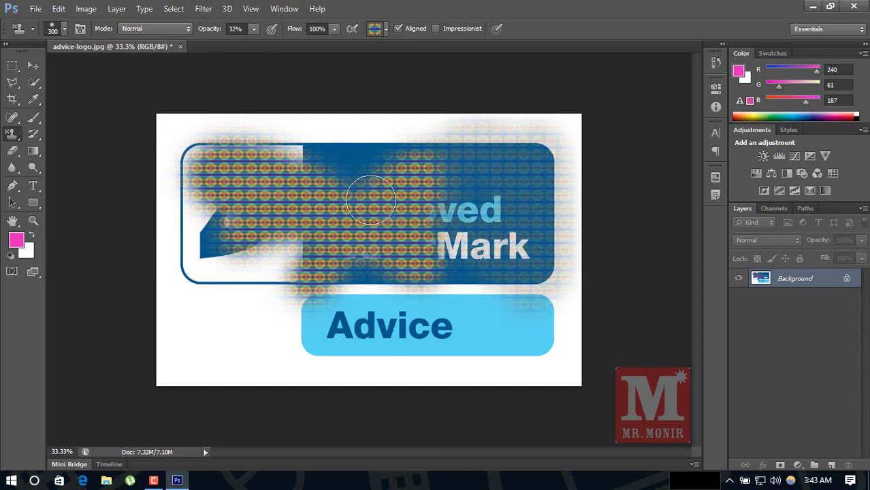
{"action": "mouse_move", "coordinate": [517, 319]}
{"action": "left_mouse_down"}
{"action": "mouse_move", "coordinate": [287, 333]}
{"action": "mouse_move", "coordinate": [518, 297]}
{"action": "mouse_move", "coordinate": [524, 340]}
{"action": "mouse_move", "coordinate": [651, 344]}
{"action": "mouse_move", "coordinate": [492, 339]}
{"action": "left_mouse_up"}
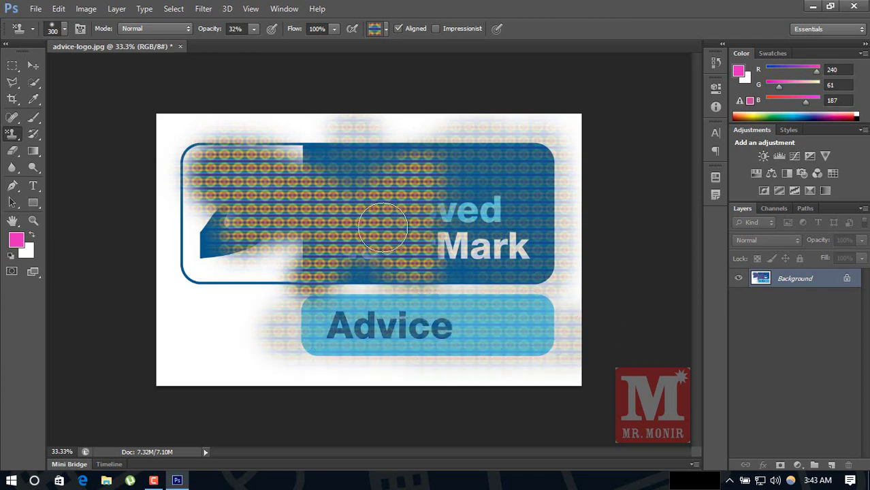
Paint the whole canvas back to the original with a 700 px History Brush
{"action": "right_click", "coordinate": [19, 140]}
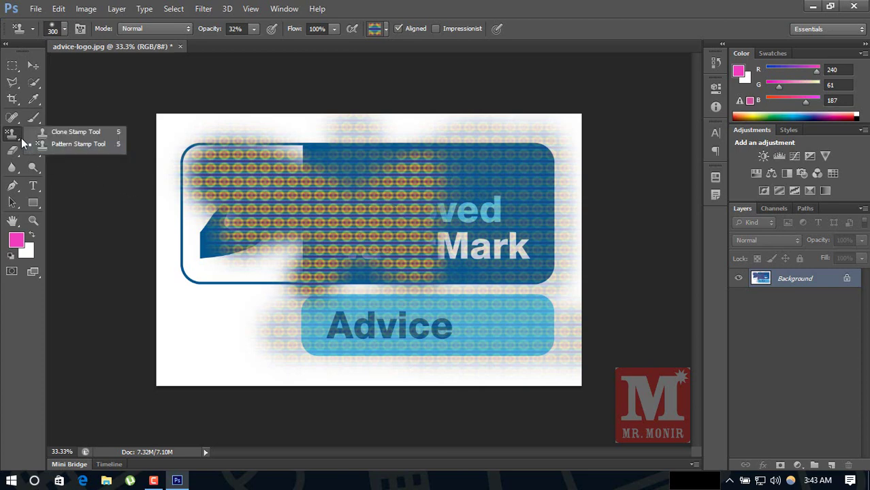
{"action": "left_click", "coordinate": [14, 138]}
{"action": "left_click", "coordinate": [38, 136]}
{"action": "right_click", "coordinate": [38, 136]}
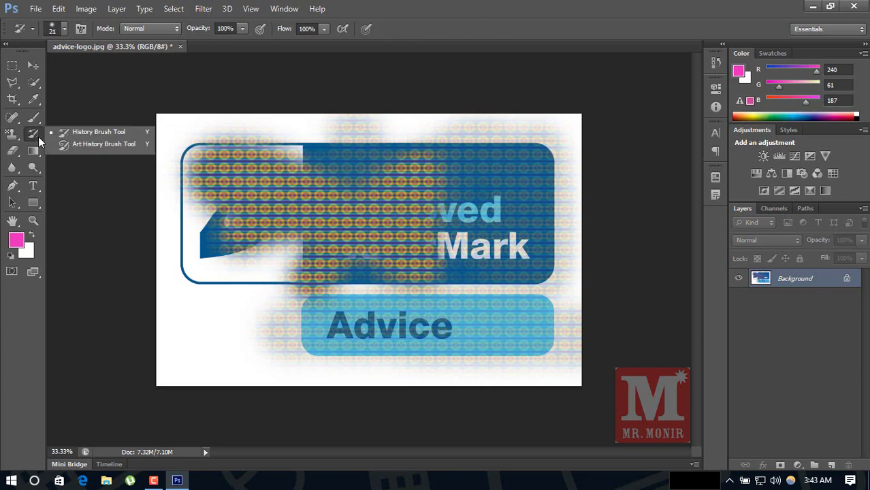
{"action": "left_click", "coordinate": [94, 134]}
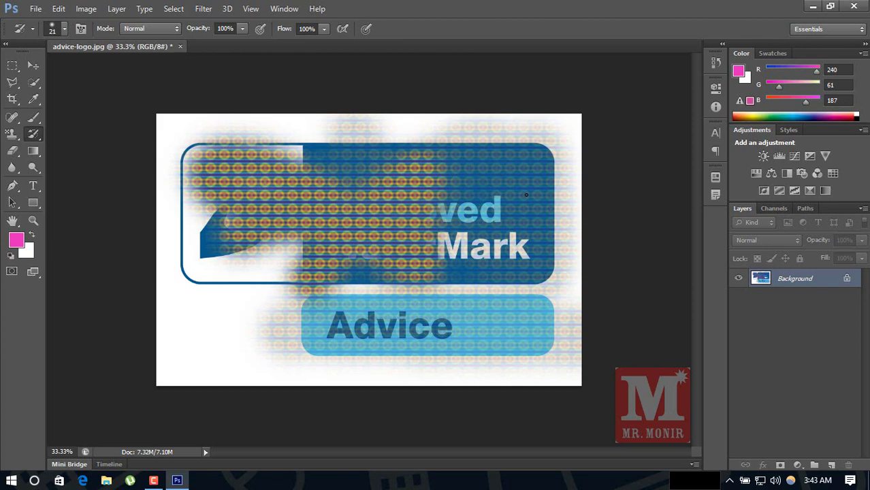
{"action": "key", "text": "bracketright"}
{"action": "key", "text": "bracketright"}
{"action": "key", "text": "bracketright"}
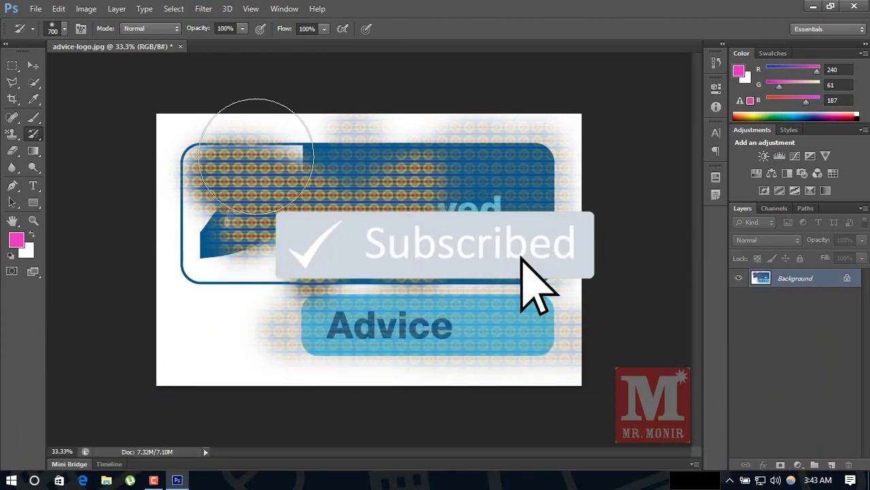
{"action": "mouse_move", "coordinate": [233, 146]}
{"action": "left_mouse_down"}
{"action": "mouse_move", "coordinate": [194, 175]}
{"action": "mouse_move", "coordinate": [335, 101]}
{"action": "mouse_move", "coordinate": [579, 165]}
{"action": "mouse_move", "coordinate": [574, 275]}
{"action": "mouse_move", "coordinate": [476, 335]}
{"action": "mouse_move", "coordinate": [563, 291]}
{"action": "mouse_move", "coordinate": [557, 331]}
{"action": "mouse_move", "coordinate": [262, 331]}
{"action": "left_mouse_up"}
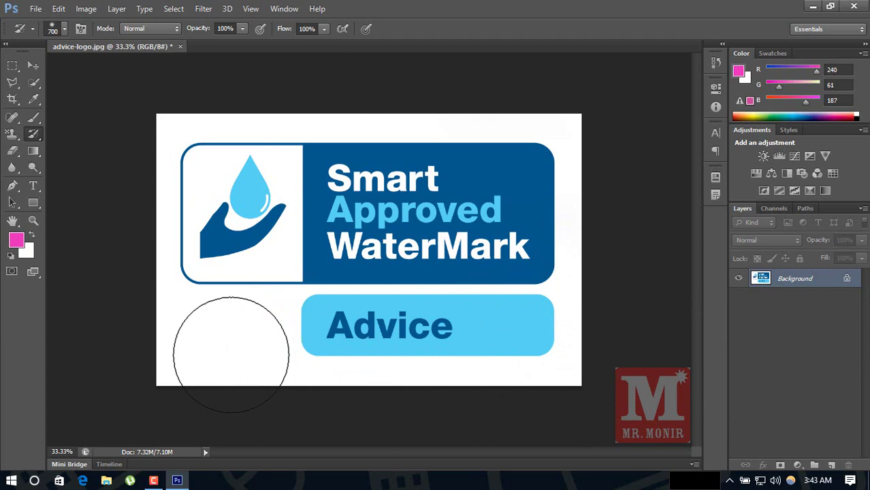
Smear the top panel with a 150 px Art History Brush, after undoing a 1000 px stroke
{"action": "right_click", "coordinate": [35, 136]}
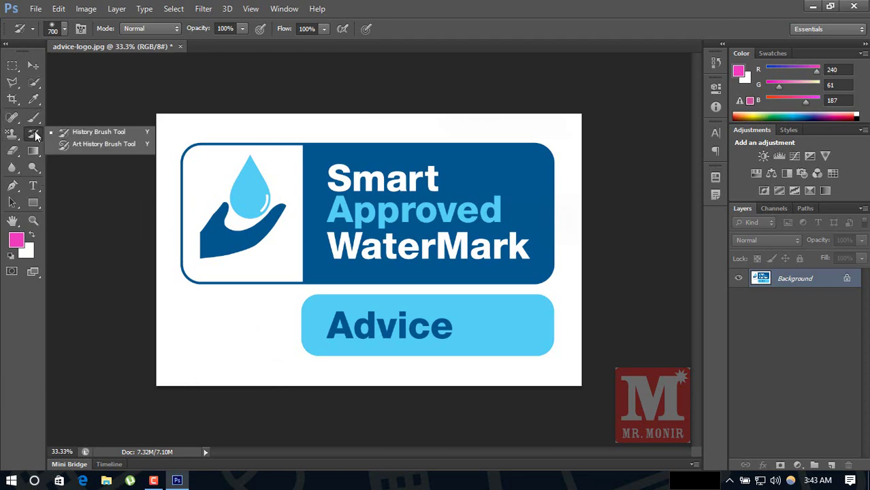
{"action": "left_click", "coordinate": [77, 149]}
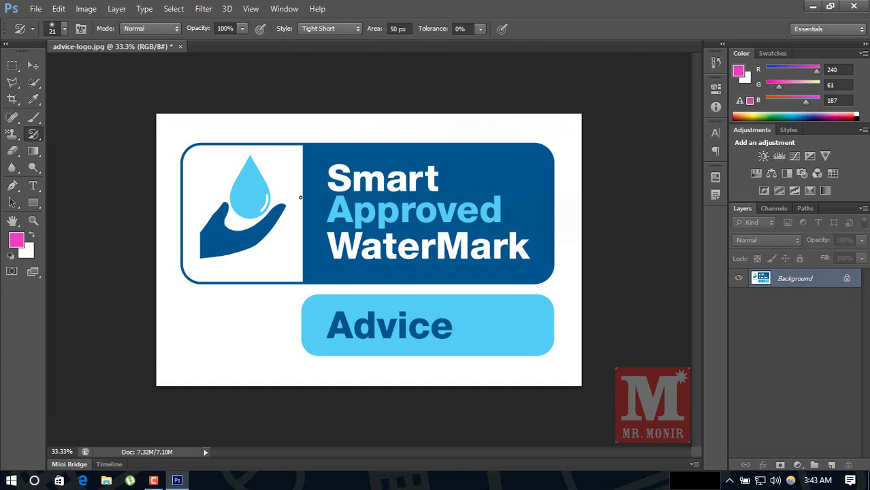
{"action": "key", "text": "bracketright"}
{"action": "key", "text": "bracketright"}
{"action": "key", "text": "bracketright"}
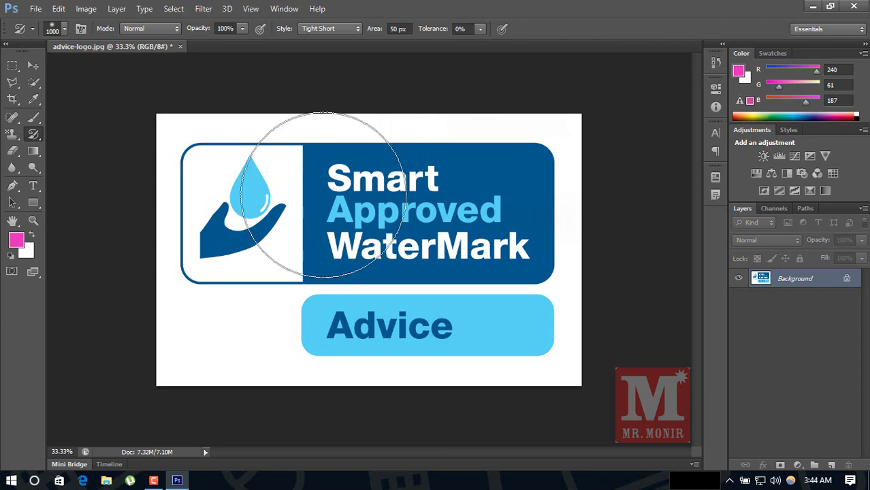
{"action": "mouse_move", "coordinate": [330, 161]}
{"action": "left_mouse_down"}
{"action": "mouse_move", "coordinate": [430, 198]}
{"action": "mouse_move", "coordinate": [282, 185]}
{"action": "mouse_move", "coordinate": [268, 223]}
{"action": "mouse_move", "coordinate": [299, 261]}
{"action": "left_mouse_up"}
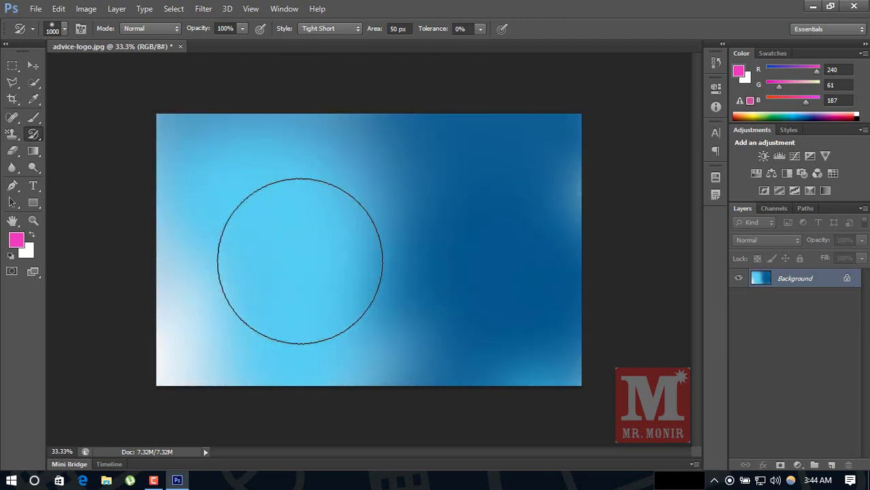
{"action": "key", "text": "F12"}
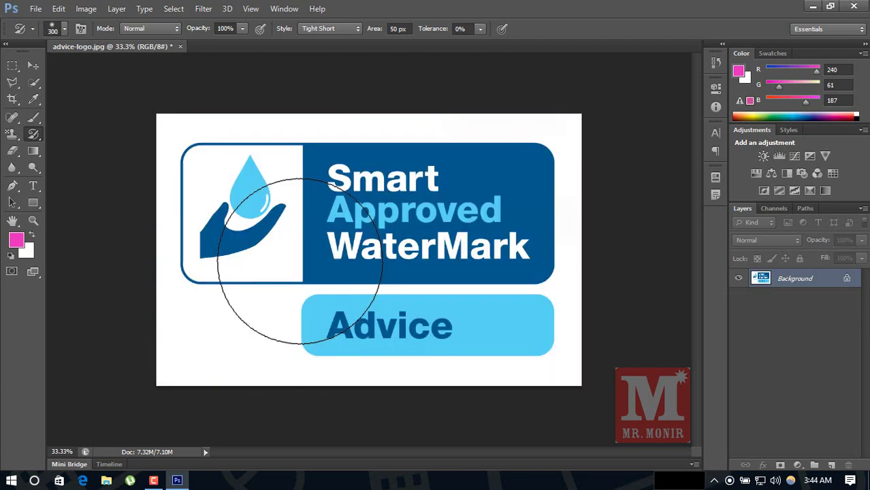
{"action": "key", "text": "bracketleft"}
{"action": "key", "text": "bracketleft"}
{"action": "key", "text": "bracketleft"}
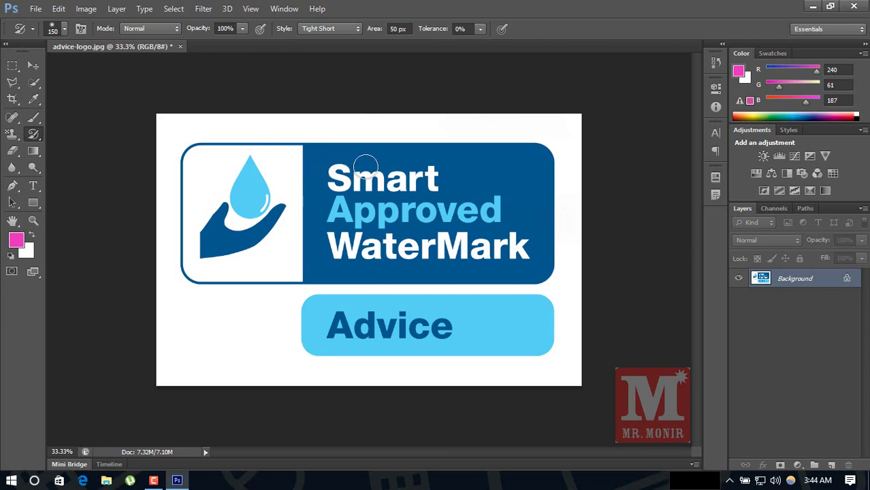
{"action": "mouse_move", "coordinate": [314, 185]}
{"action": "left_mouse_down"}
{"action": "mouse_move", "coordinate": [307, 180]}
{"action": "mouse_move", "coordinate": [398, 179]}
{"action": "mouse_move", "coordinate": [437, 200]}
{"action": "mouse_move", "coordinate": [295, 219]}
{"action": "mouse_move", "coordinate": [211, 201]}
{"action": "mouse_move", "coordinate": [528, 245]}
{"action": "mouse_move", "coordinate": [181, 254]}
{"action": "mouse_move", "coordinate": [399, 249]}
{"action": "mouse_move", "coordinate": [509, 173]}
{"action": "mouse_move", "coordinate": [461, 219]}
{"action": "mouse_move", "coordinate": [418, 120]}
{"action": "mouse_move", "coordinate": [332, 141]}
{"action": "left_mouse_up"}
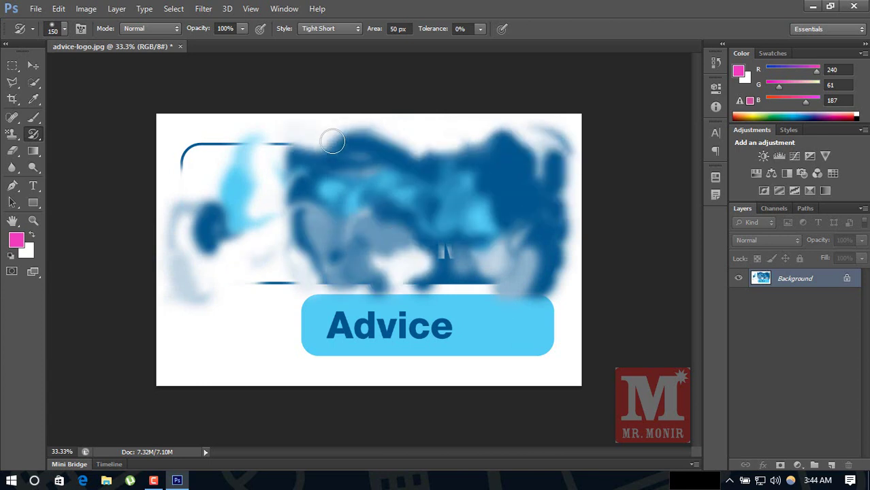
{"action": "right_click", "coordinate": [34, 136]}
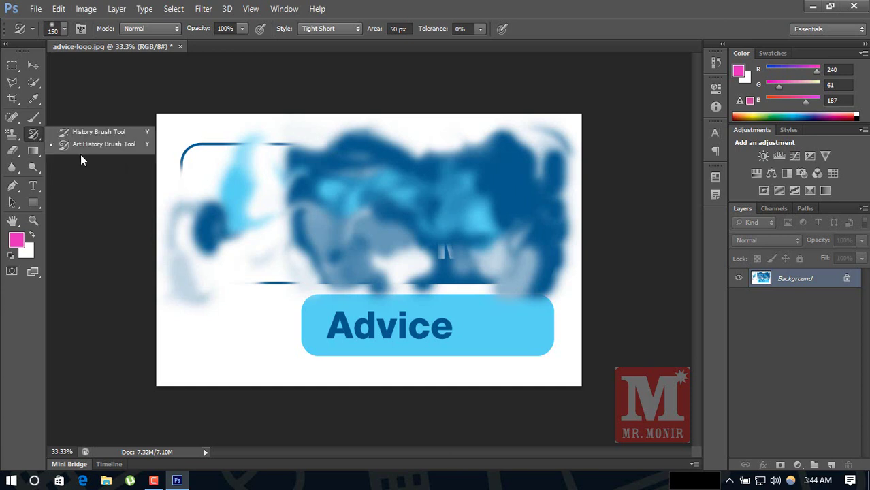
{"action": "left_click", "coordinate": [124, 149]}
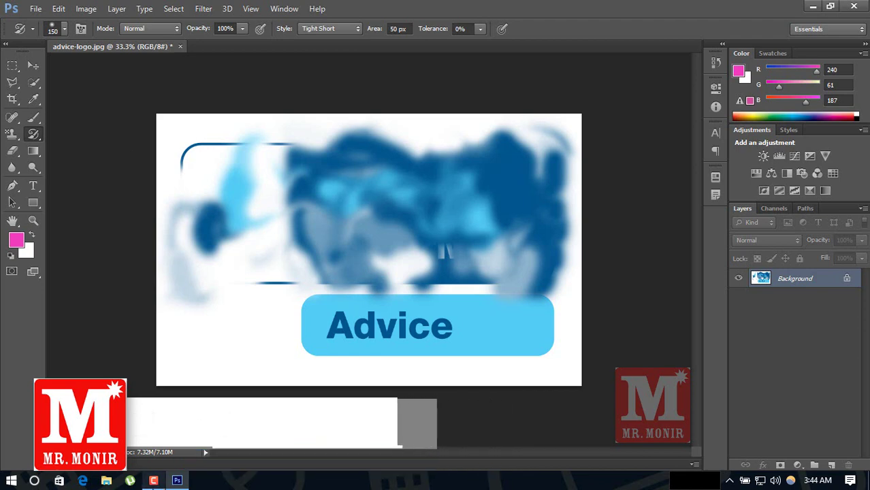
{"action": "left_click", "coordinate": [154, 481]}
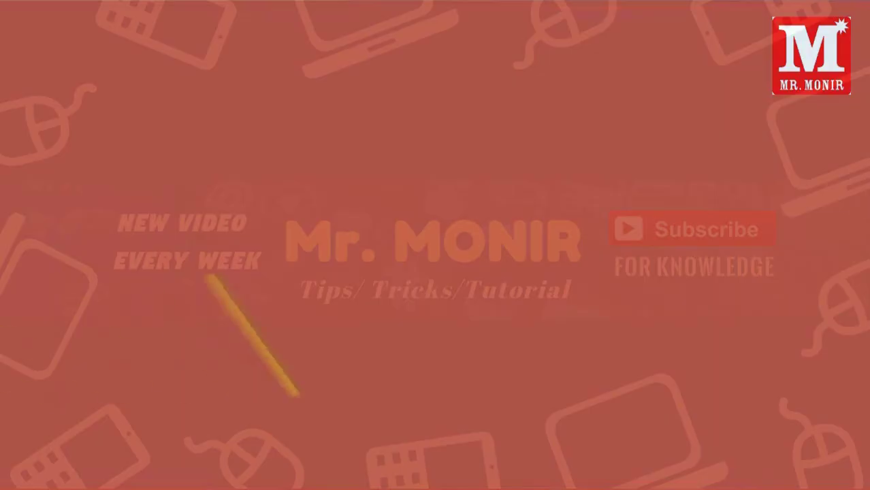